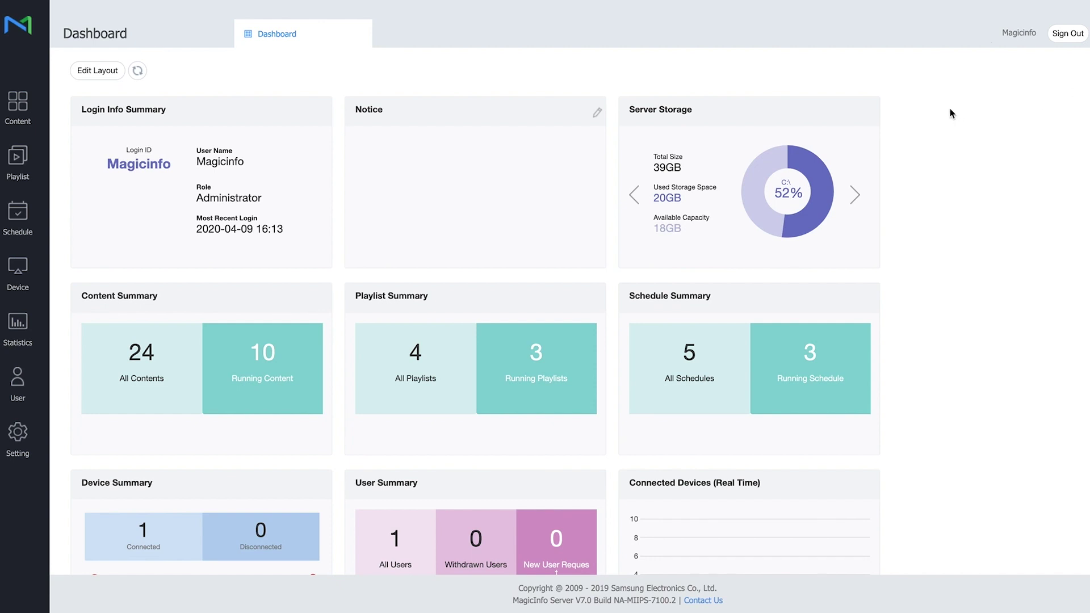
- Inspect the details of Playlist 1 and Playlist 2, closing each unchanged
{"action": "left_click", "coordinate": [21, 161]}
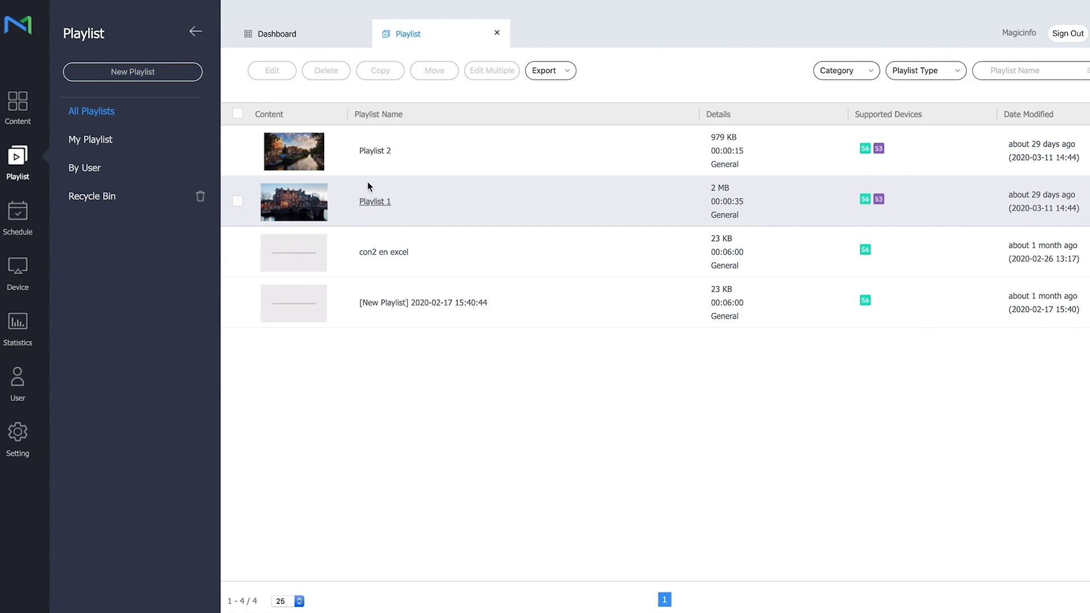
{"action": "left_click", "coordinate": [376, 203]}
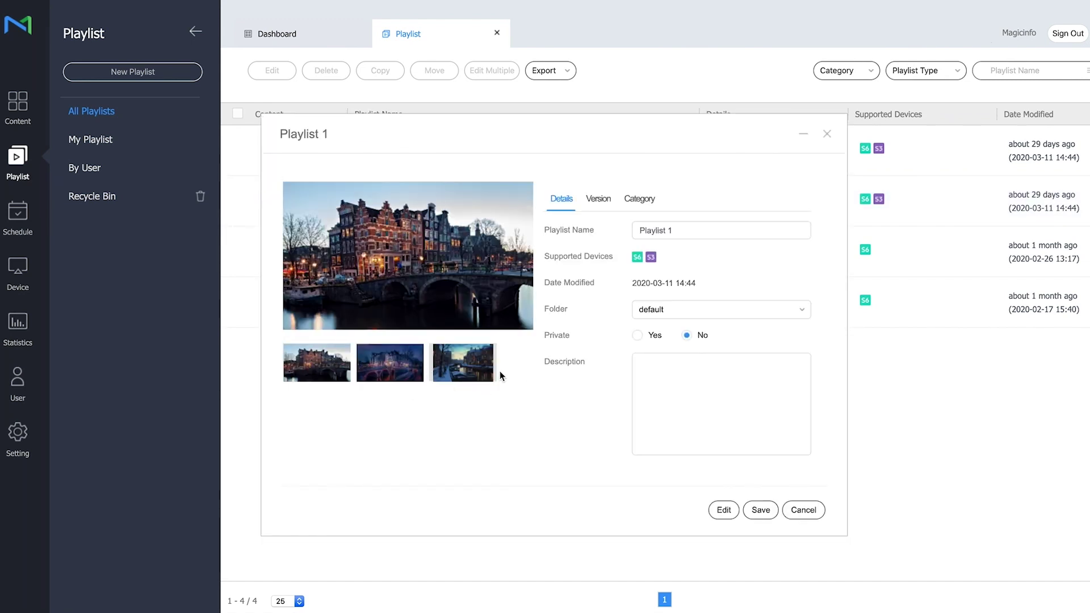
{"action": "left_click", "coordinate": [803, 509]}
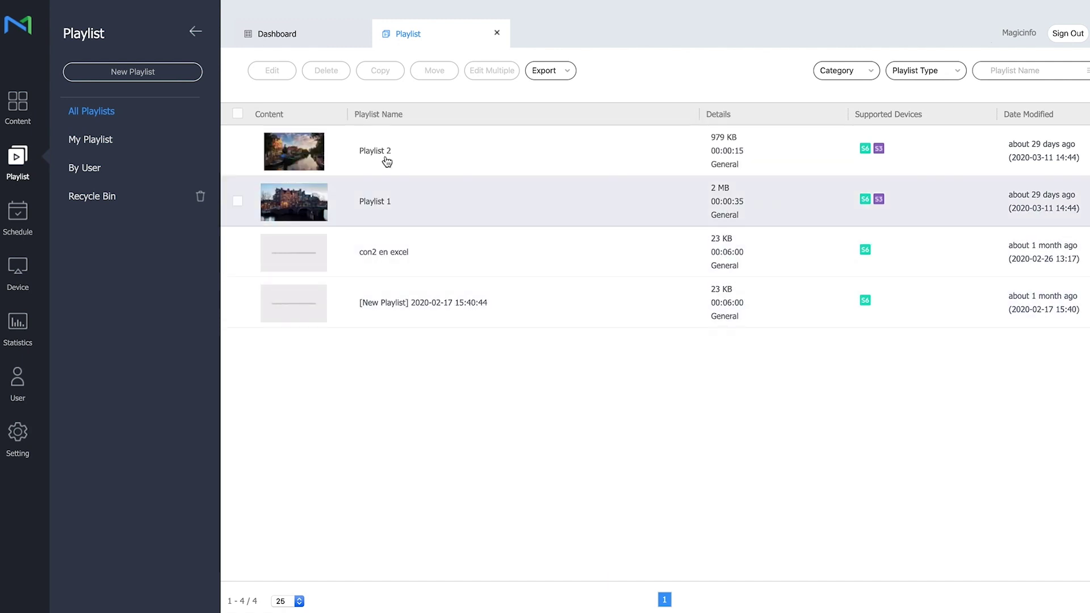
{"action": "left_click", "coordinate": [385, 161]}
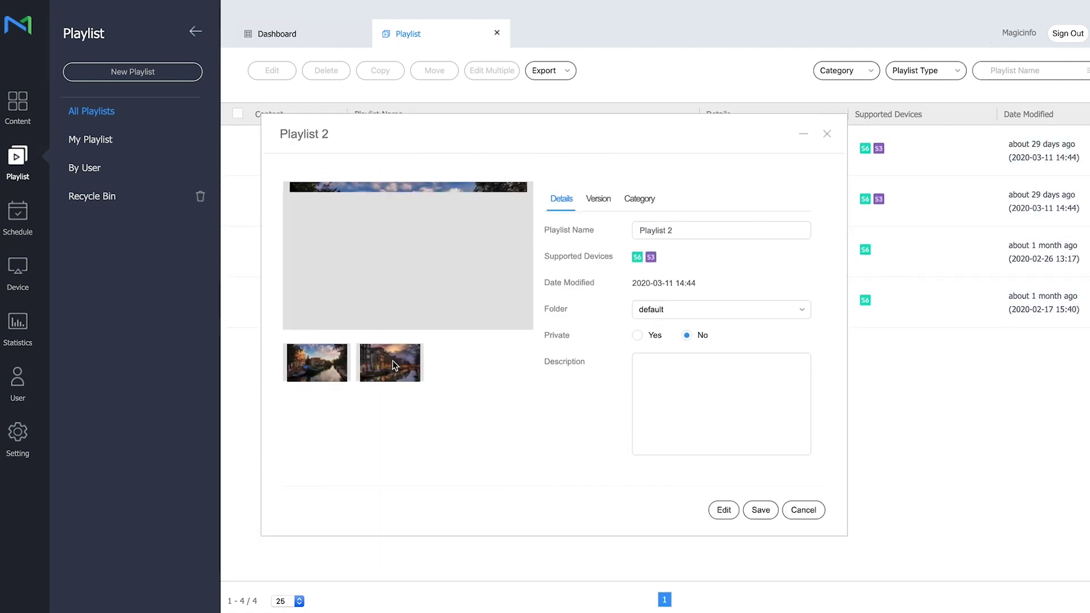
{"action": "left_click", "coordinate": [806, 511]}
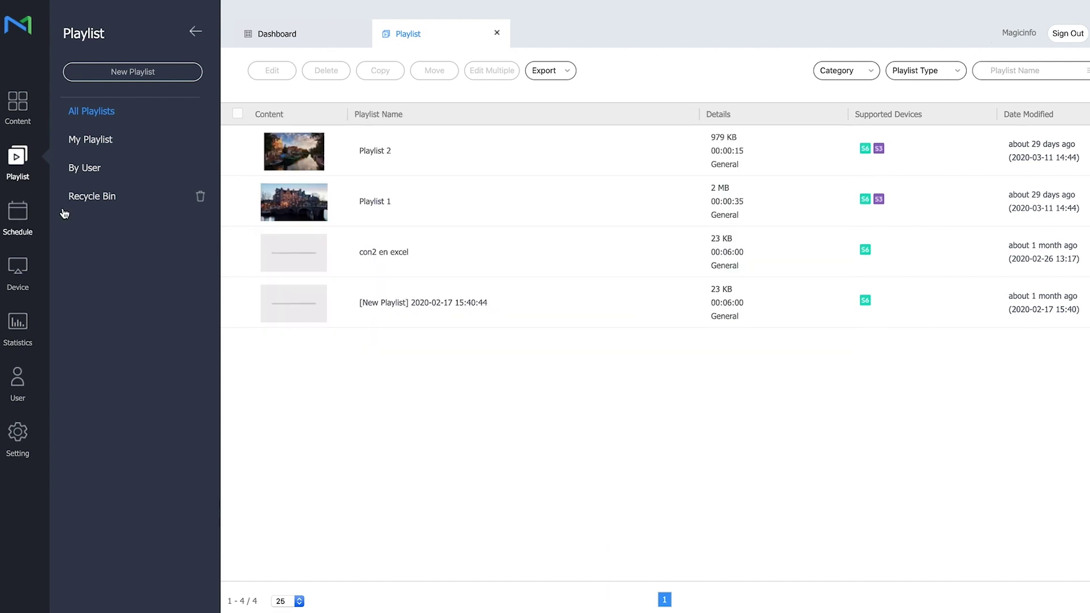
- Create a new General content schedule targeting S6 devices
{"action": "left_click", "coordinate": [26, 218]}
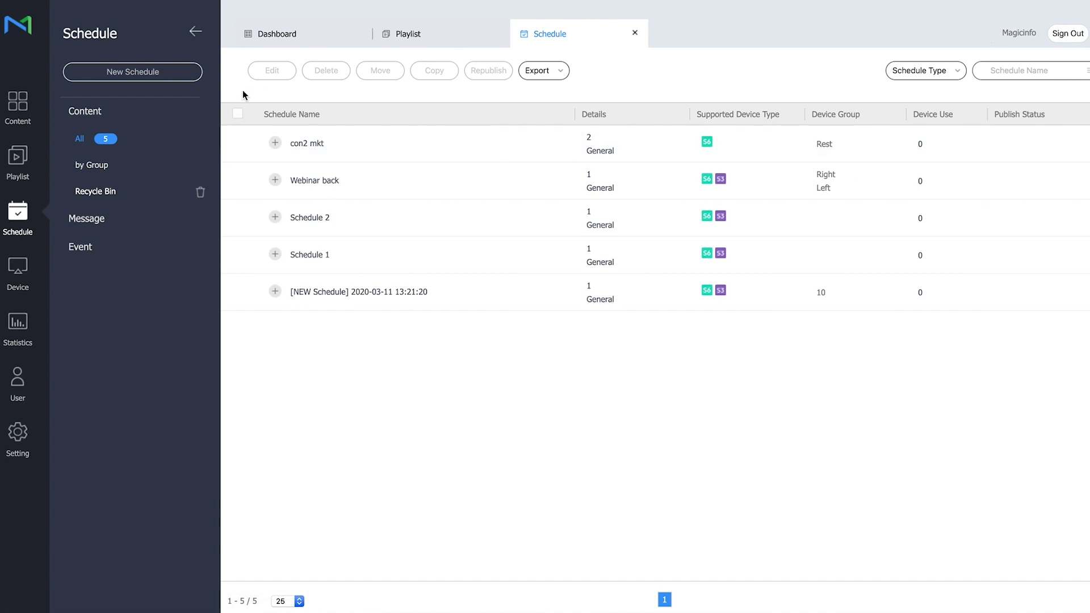
{"action": "left_click", "coordinate": [180, 83]}
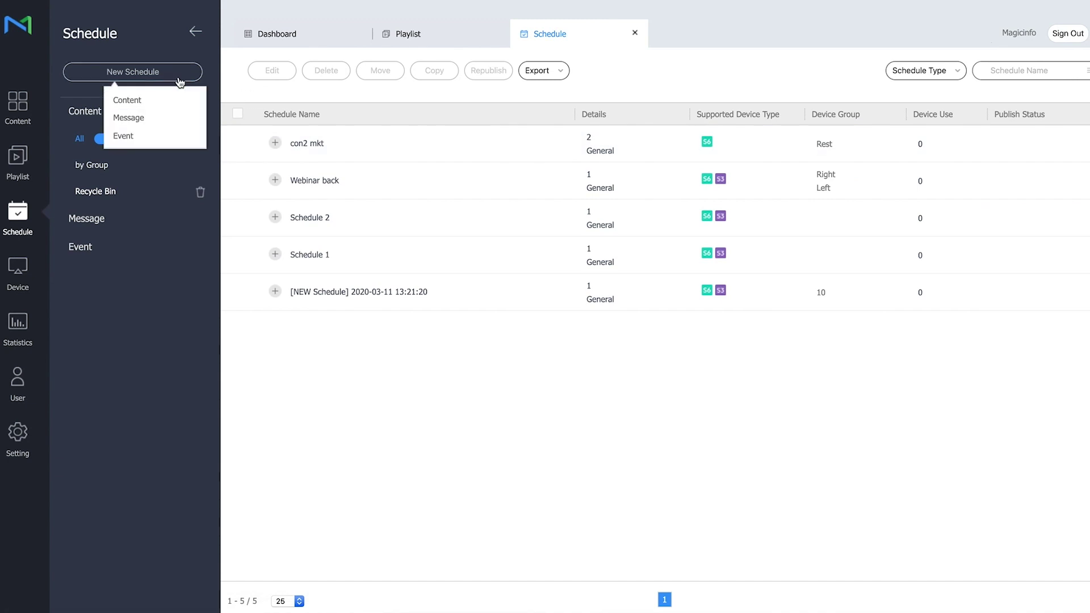
{"action": "left_click", "coordinate": [131, 101]}
{"action": "left_click", "coordinate": [360, 298]}
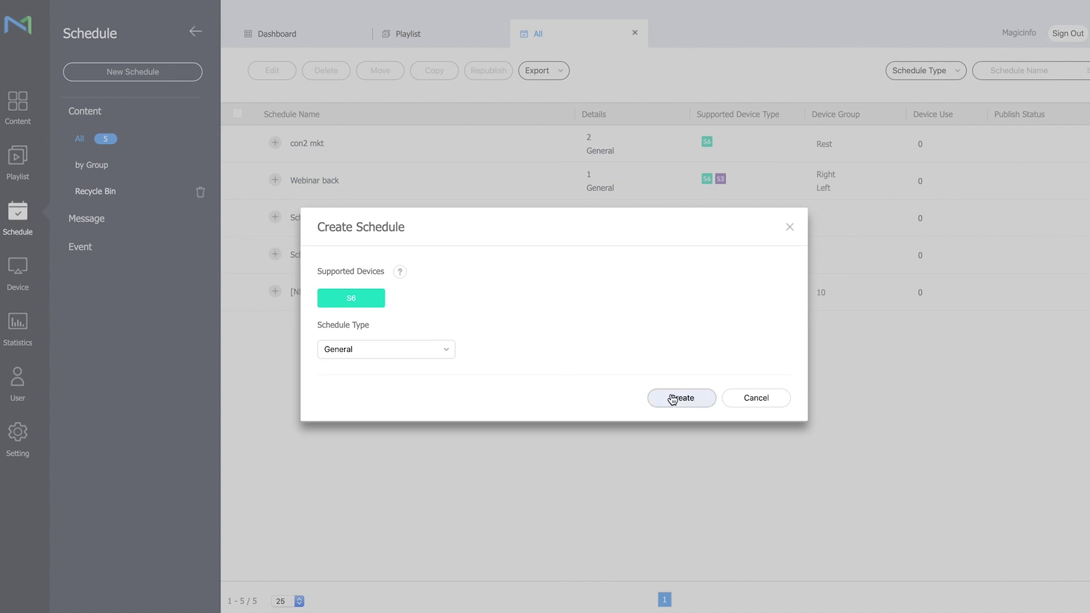
{"action": "left_click", "coordinate": [671, 398]}
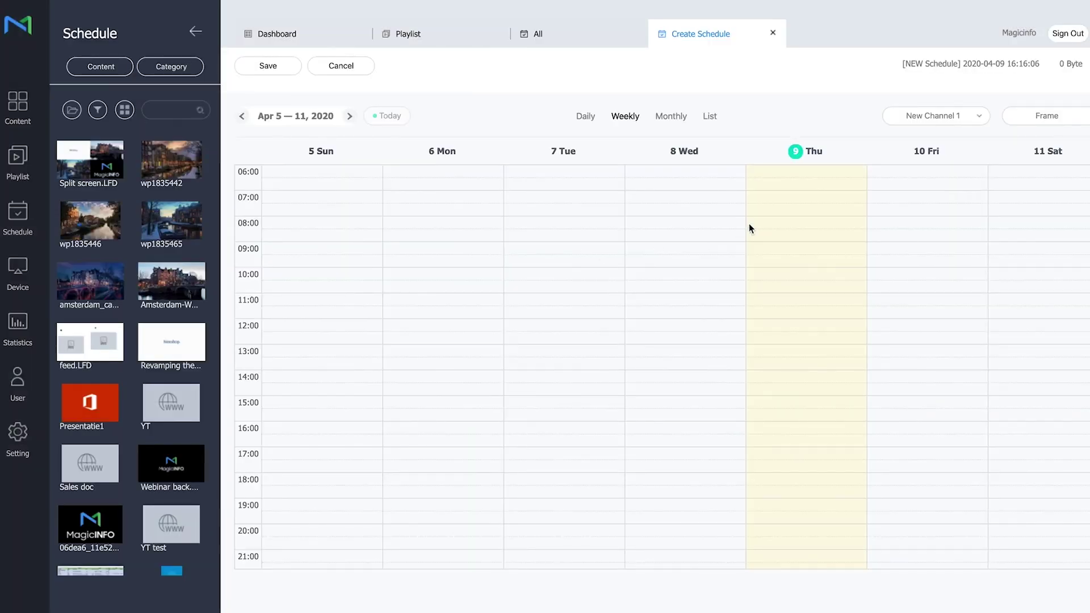
{"action": "left_click", "coordinate": [935, 119]}
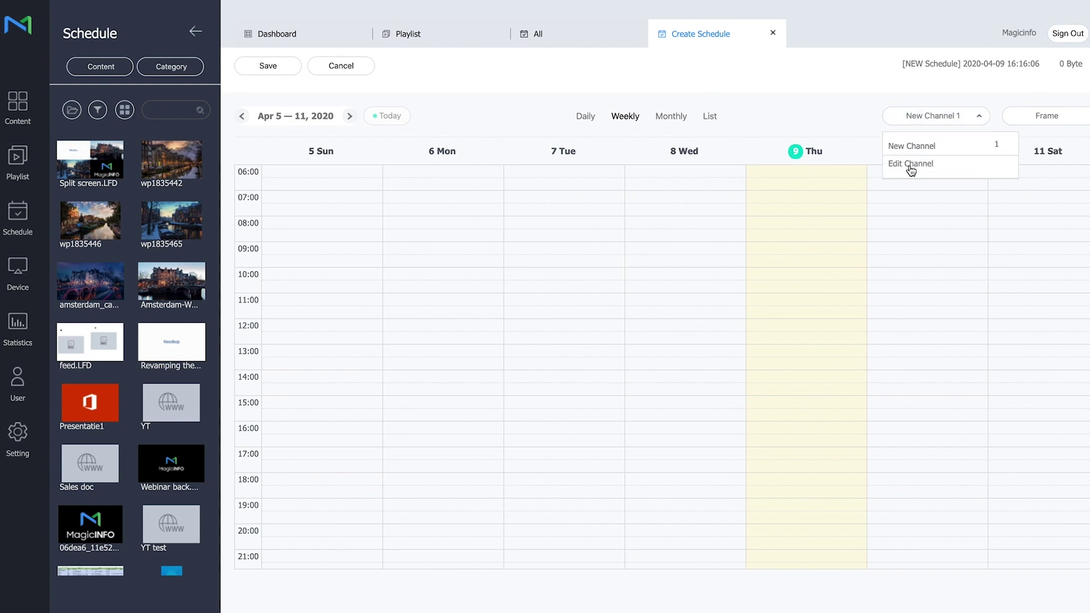
- Add channel 2 next to New Channel 1 in Edit Channel and confirm
{"action": "left_click", "coordinate": [911, 164]}
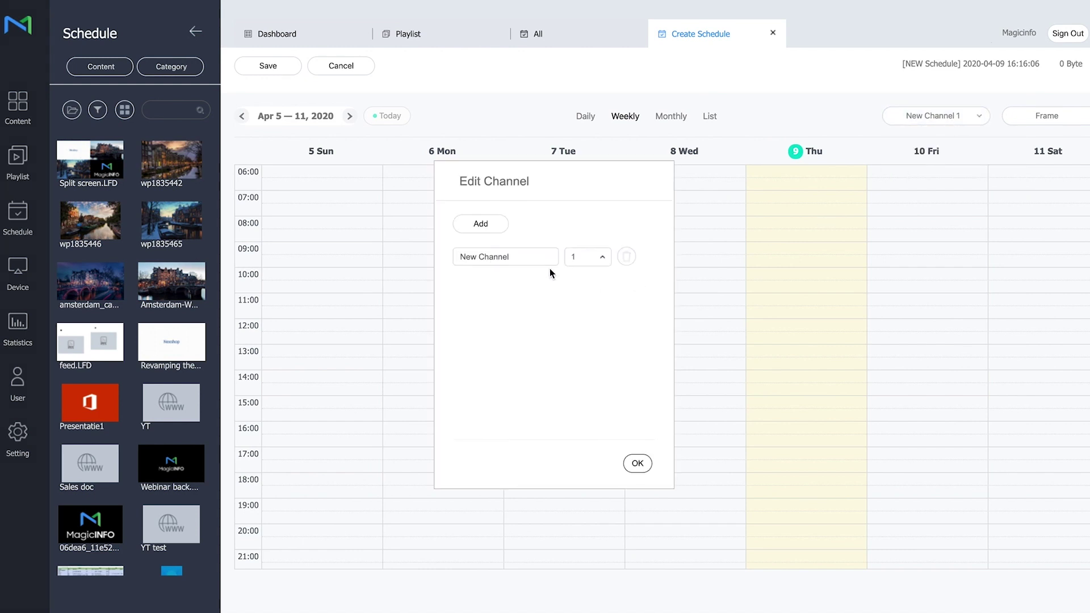
{"action": "left_click", "coordinate": [489, 224]}
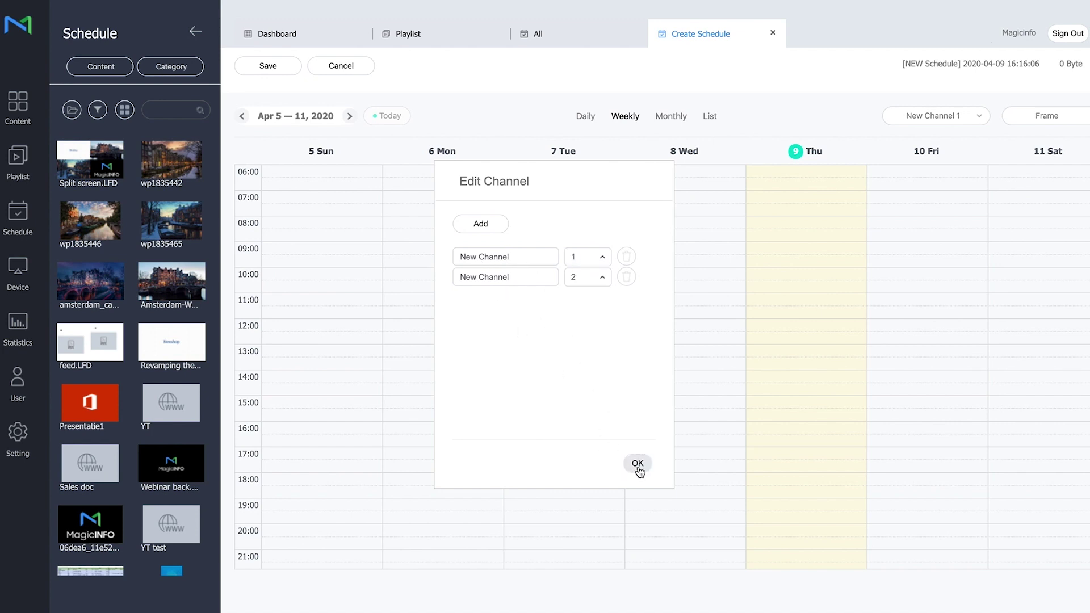
{"action": "left_click", "coordinate": [637, 465]}
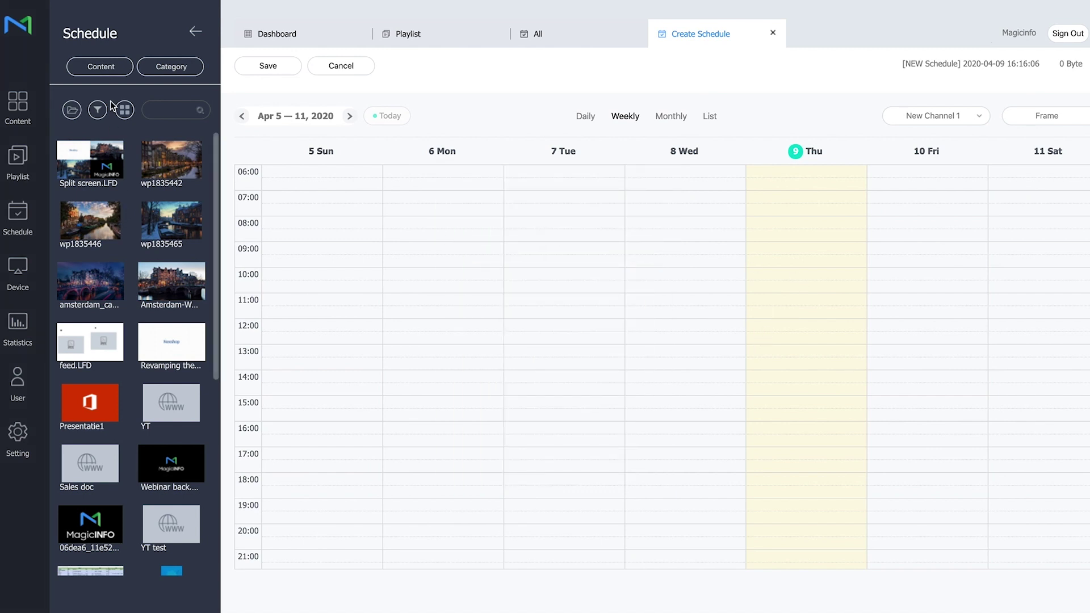
- Book Playlist 1 on Thursday in channel 1, never expiring and running 24 hours
{"action": "left_click", "coordinate": [106, 70]}
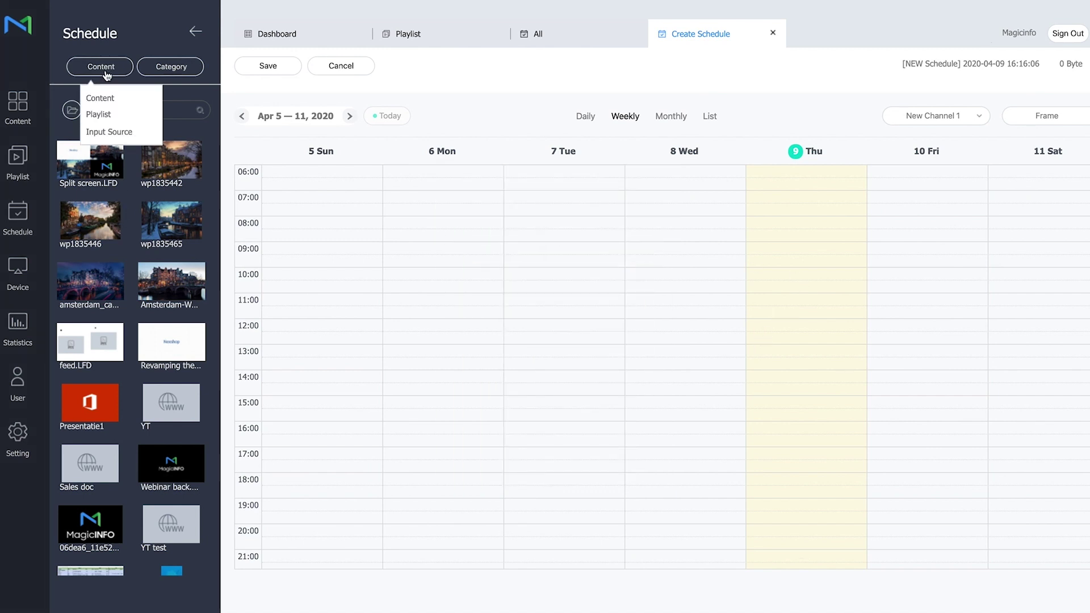
{"action": "left_click", "coordinate": [99, 116]}
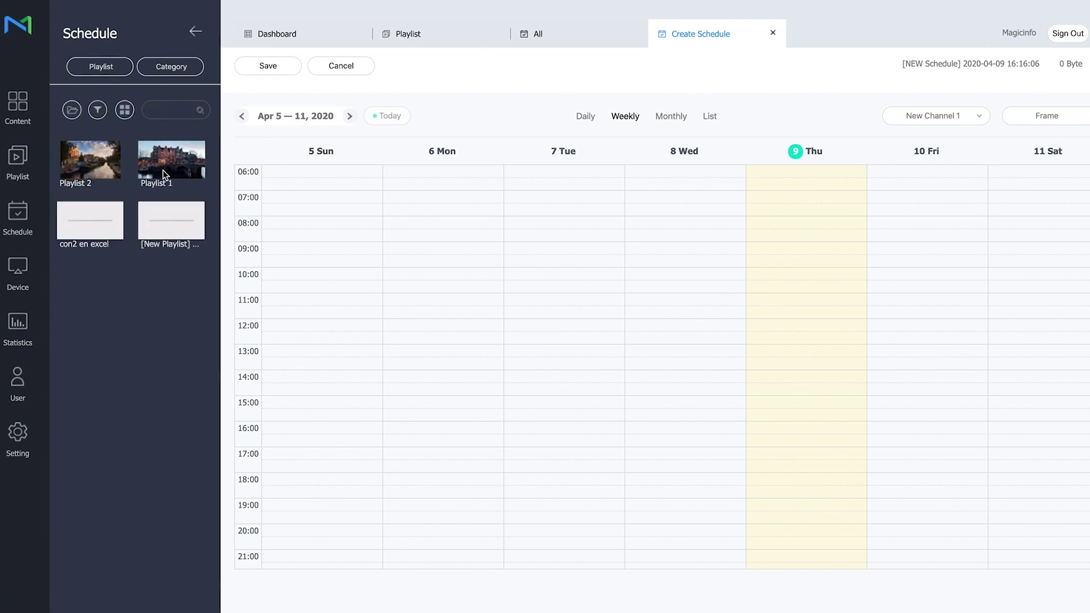
{"action": "mouse_move", "coordinate": [204, 180]}
{"action": "left_mouse_down"}
{"action": "mouse_move", "coordinate": [807, 257]}
{"action": "mouse_move", "coordinate": [815, 269]}
{"action": "left_mouse_up"}
{"action": "left_click", "coordinate": [678, 295]}
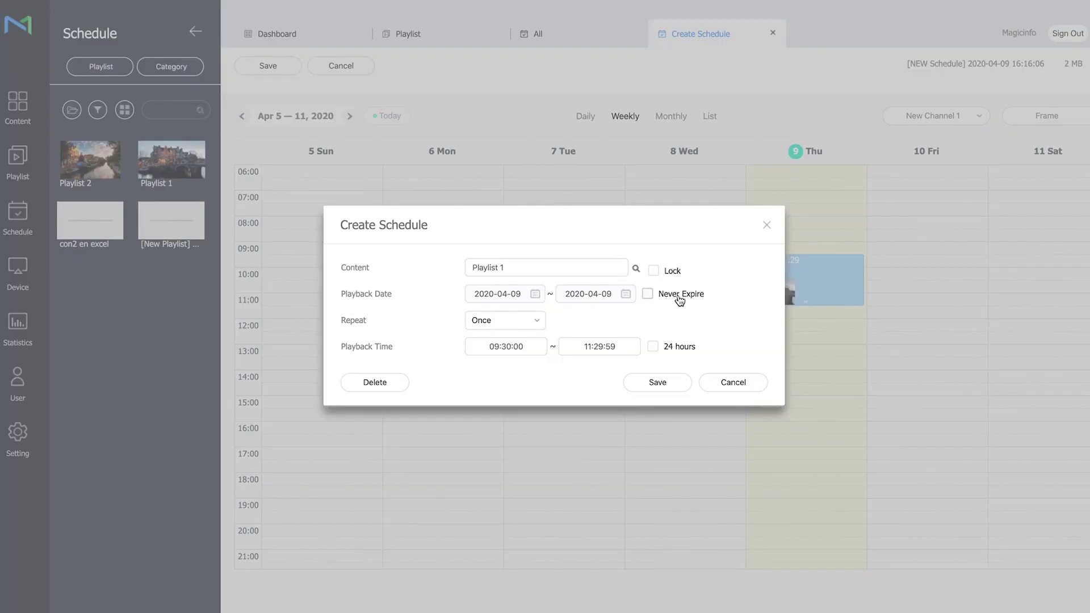
{"action": "left_click", "coordinate": [672, 348]}
{"action": "left_click", "coordinate": [661, 382]}
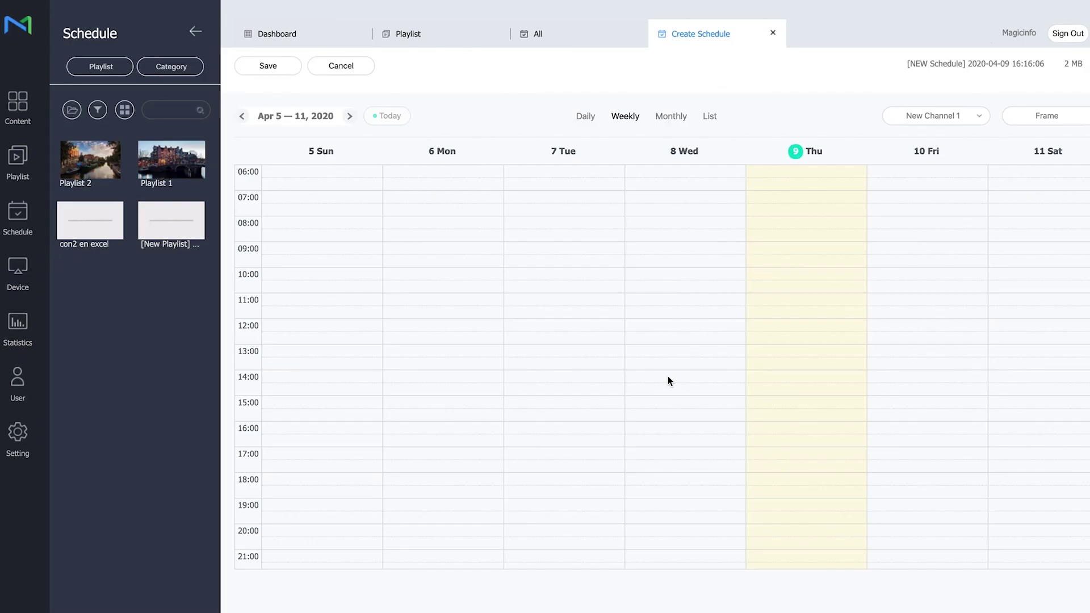
{"action": "left_click", "coordinate": [961, 119]}
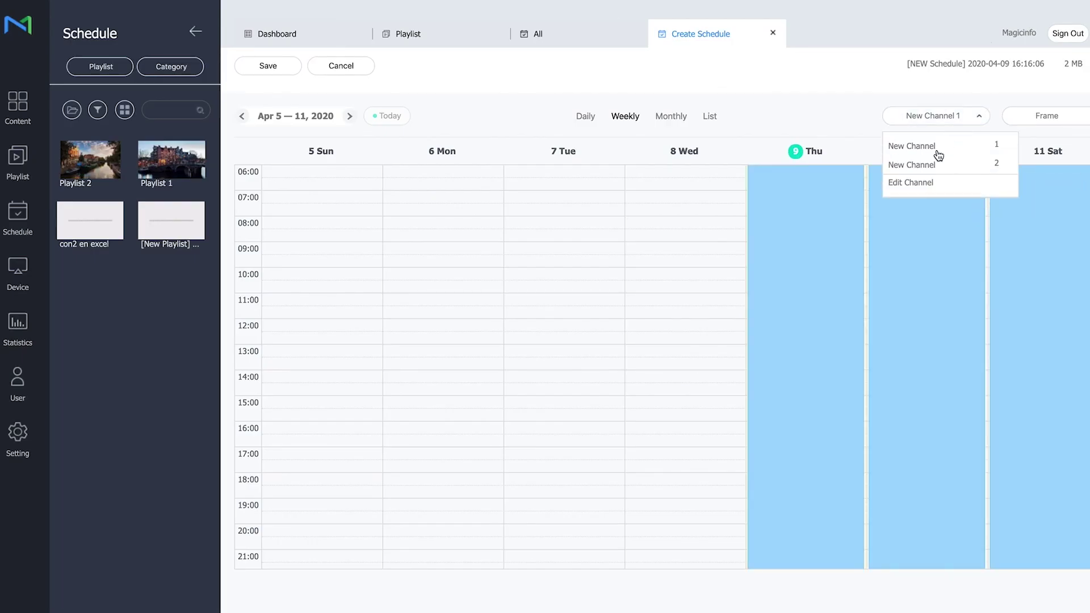
- Book Playlist 2 on Thursday in channel 2, never expiring and running 24 hours
{"action": "left_click", "coordinate": [924, 165]}
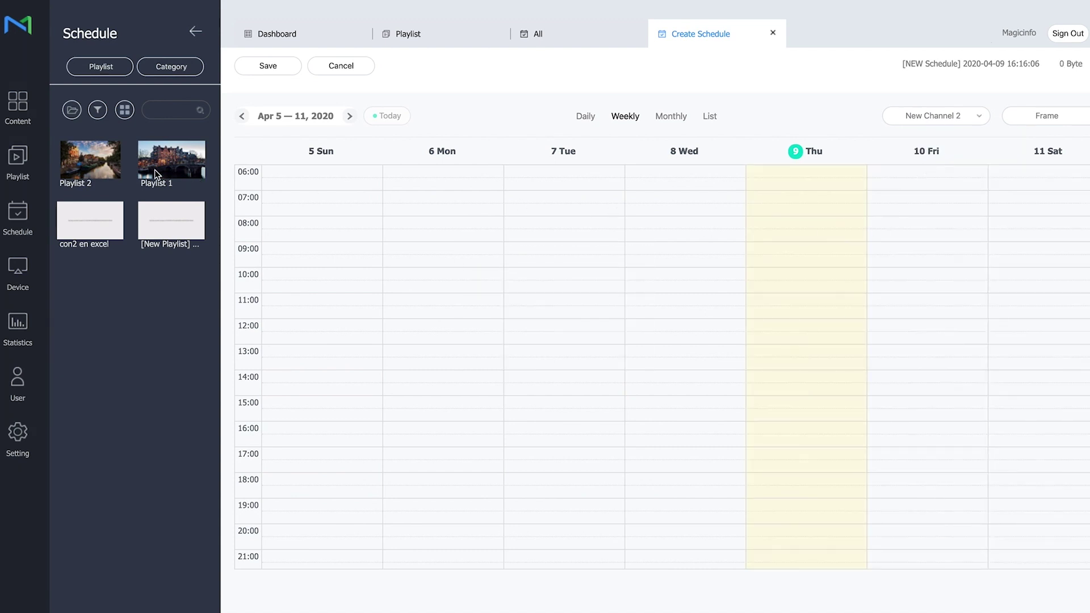
{"action": "left_click_drag", "start_coordinate": [90, 162], "coordinate": [787, 257]}
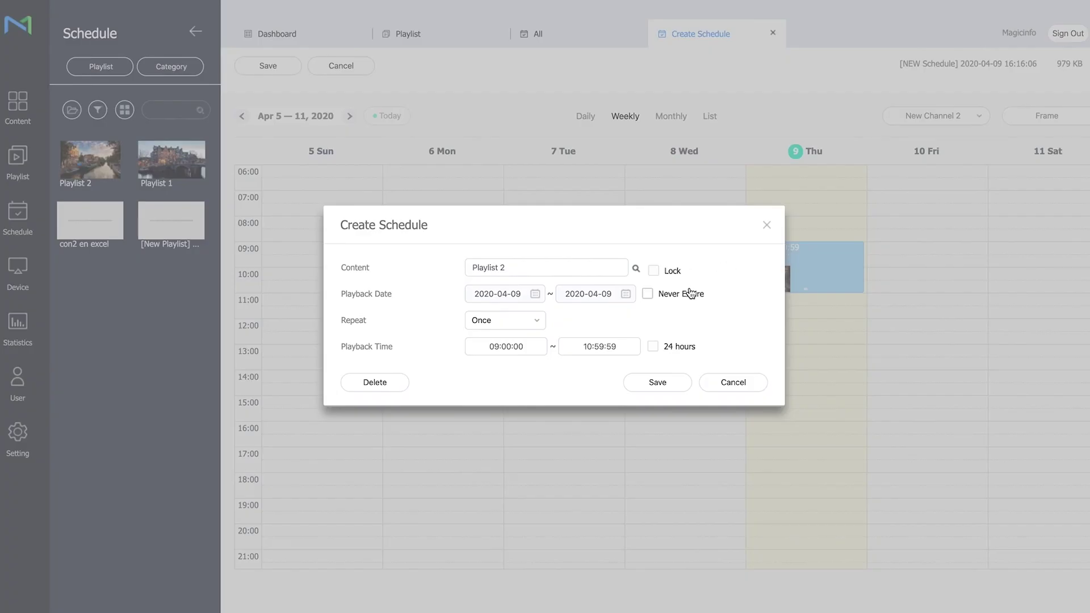
{"action": "left_click", "coordinate": [690, 293]}
{"action": "left_click", "coordinate": [686, 348]}
{"action": "left_click", "coordinate": [676, 382]}
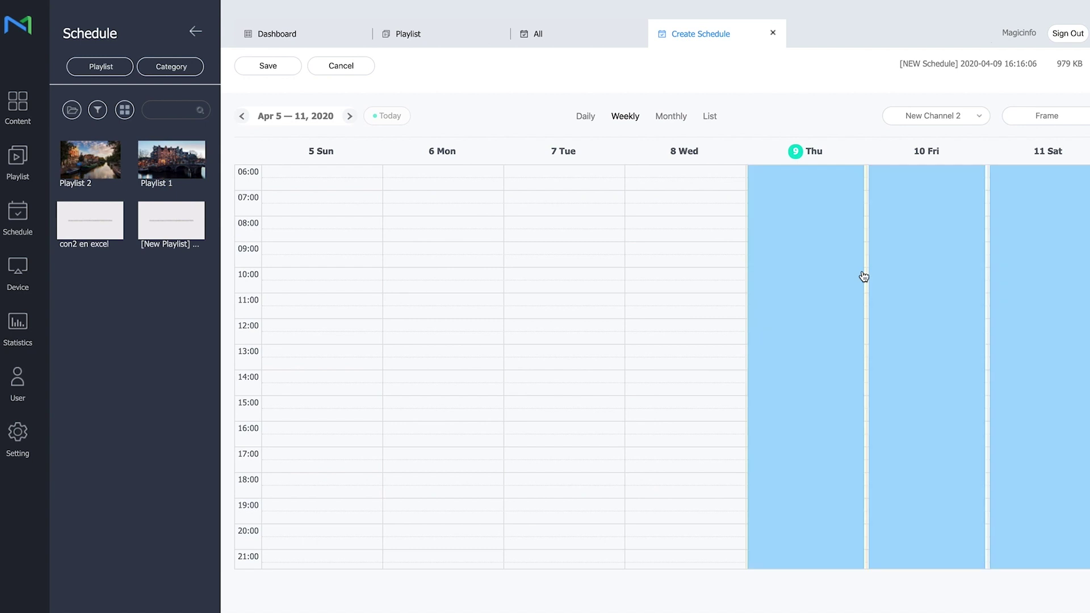
- Switch the calendar back to New Channel 1
{"action": "left_click", "coordinate": [953, 116]}
{"action": "left_click", "coordinate": [934, 146]}
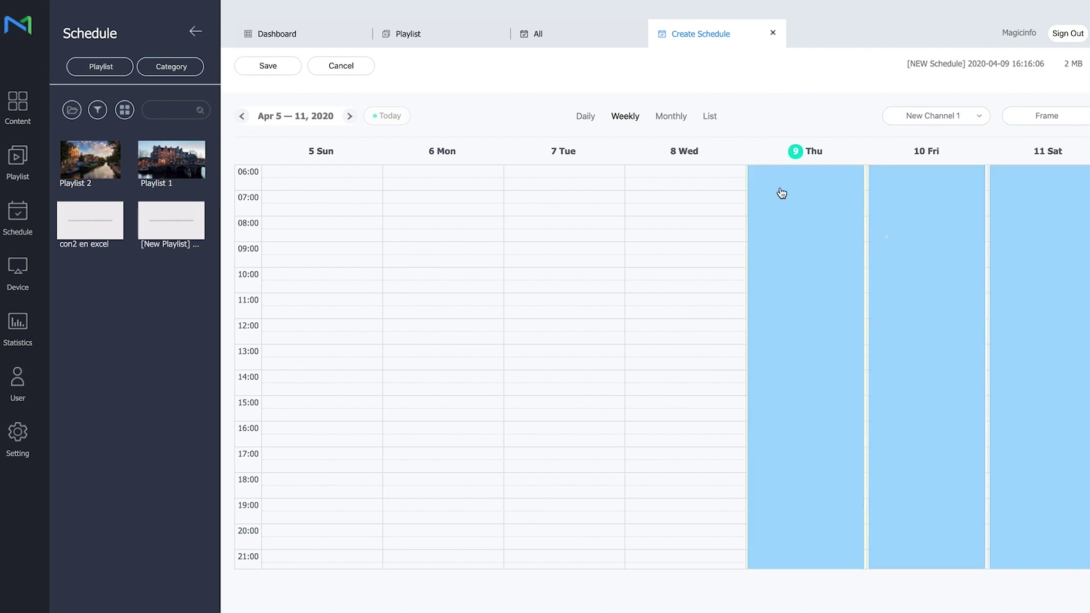
{"action": "left_click", "coordinate": [283, 70]}
- Name the schedule 'channel schedule', target the Sales group, and save and publish
{"action": "triple_click", "coordinate": [543, 228]}
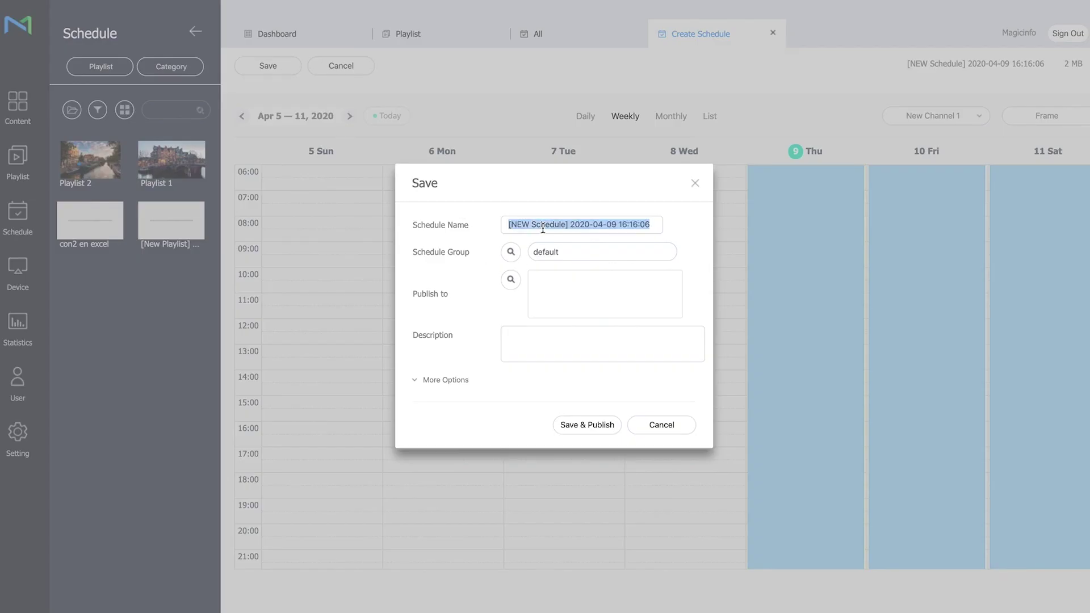
{"action": "key", "text": "BackSpace"}
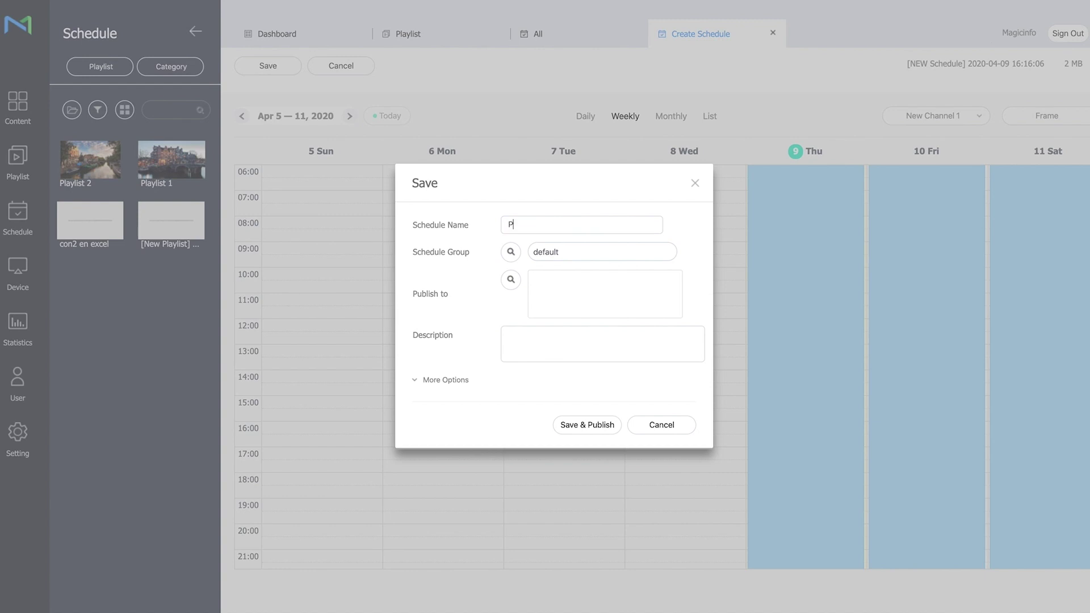
{"action": "type", "text": "ch"}
{"action": "type", "text": "annel "}
{"action": "type", "text": "schedule"}
{"action": "left_click", "coordinate": [511, 279]}
{"action": "left_click", "coordinate": [464, 224]}
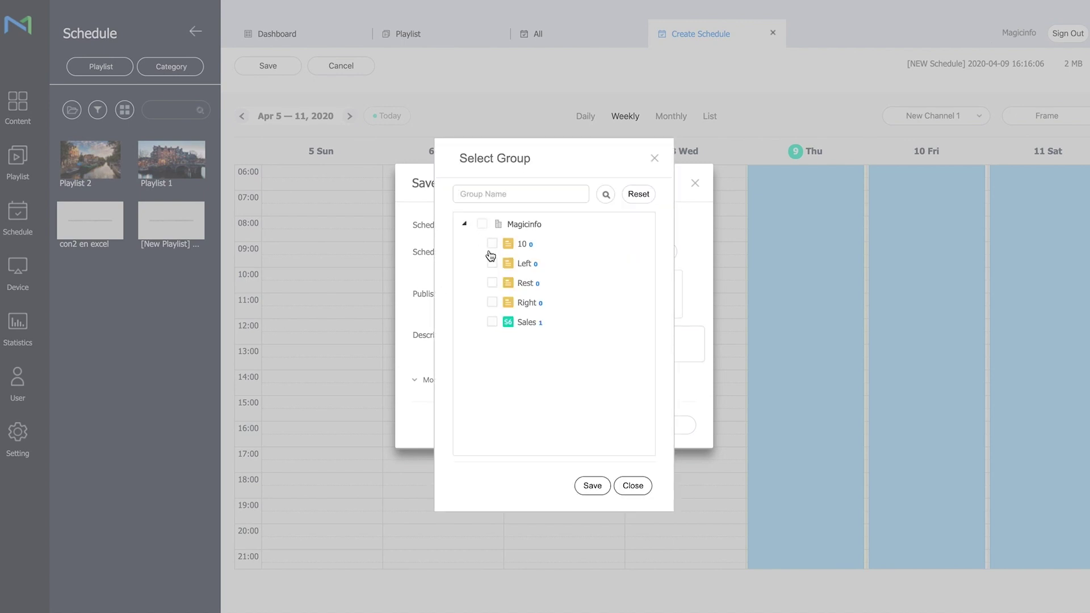
{"action": "left_click", "coordinate": [492, 322]}
{"action": "left_click", "coordinate": [592, 487]}
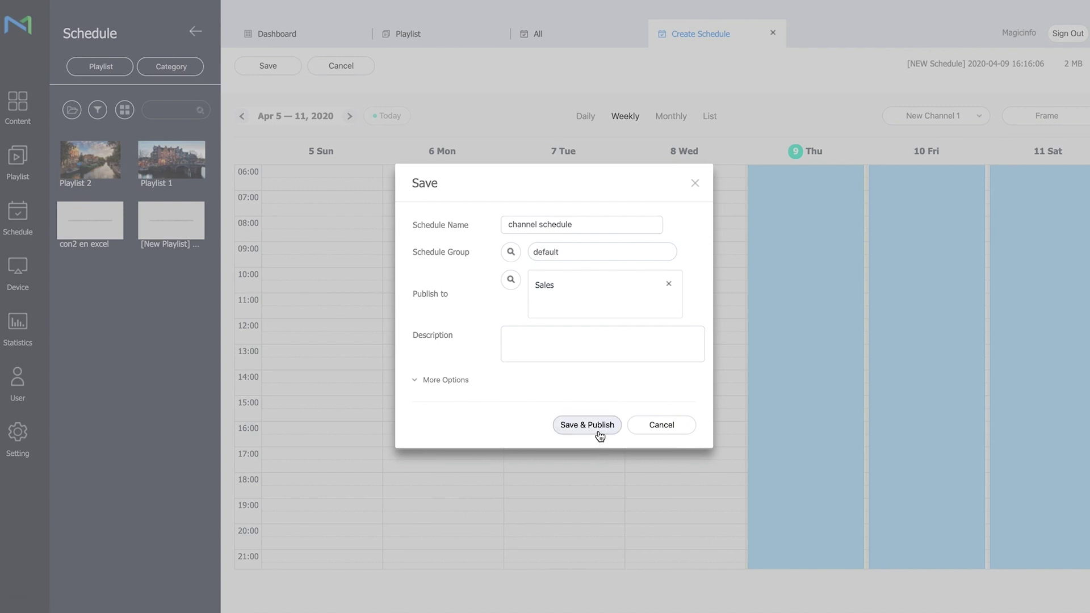
{"action": "left_click", "coordinate": [599, 438]}
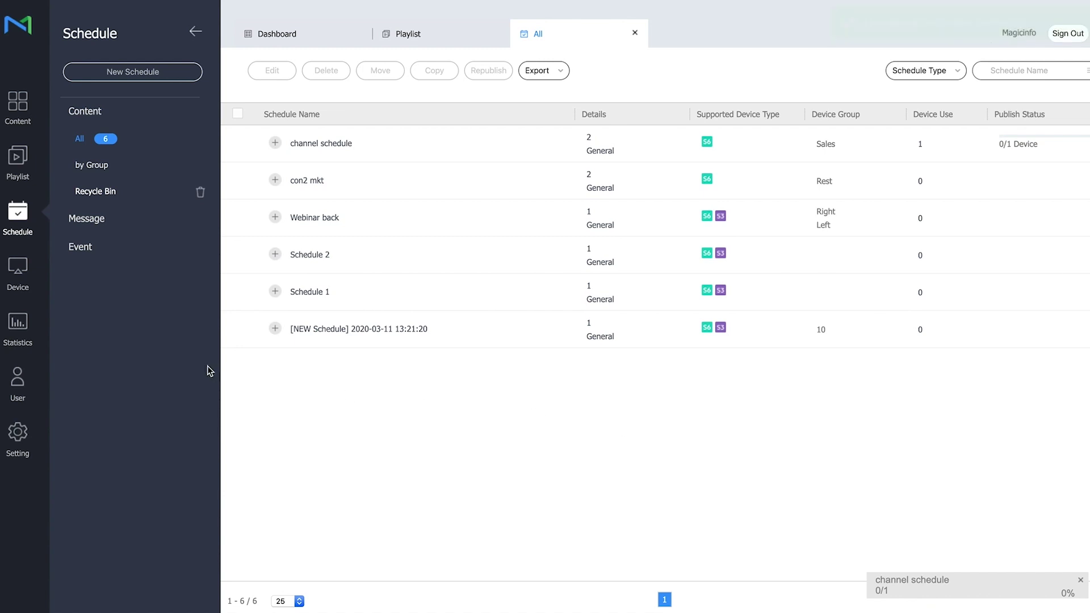
- Open the Entree display's details under Device and start Remote Control
{"action": "left_click", "coordinate": [19, 272]}
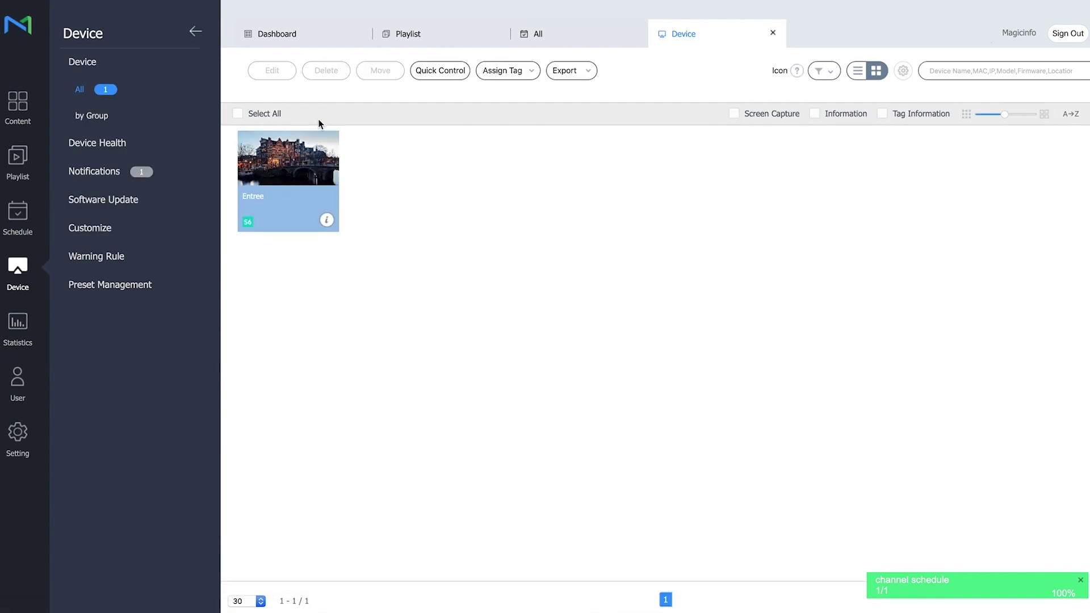
{"action": "left_click", "coordinate": [326, 221]}
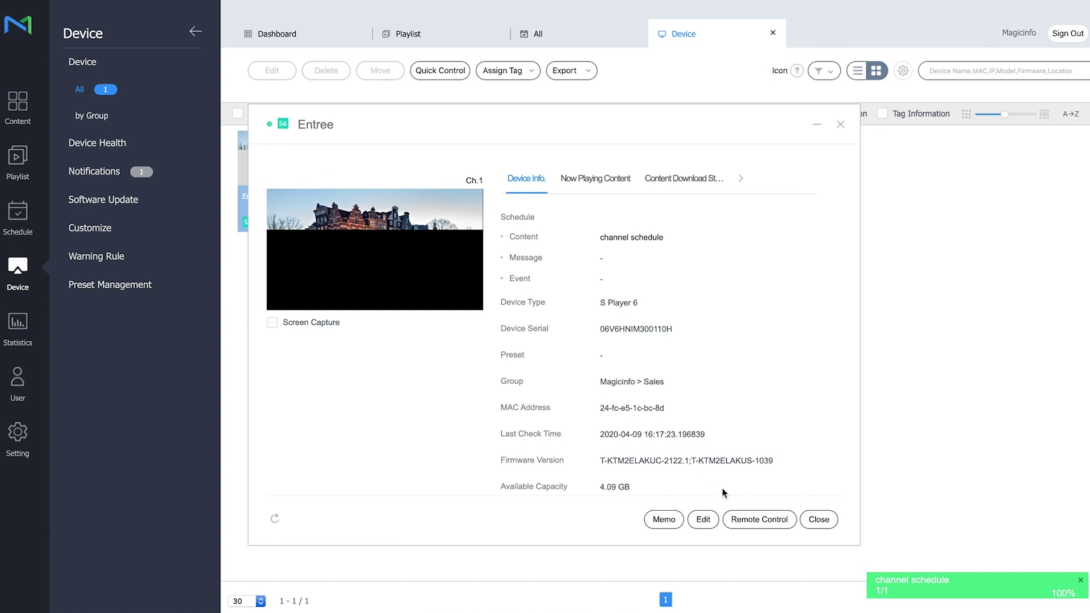
{"action": "left_click", "coordinate": [751, 520]}
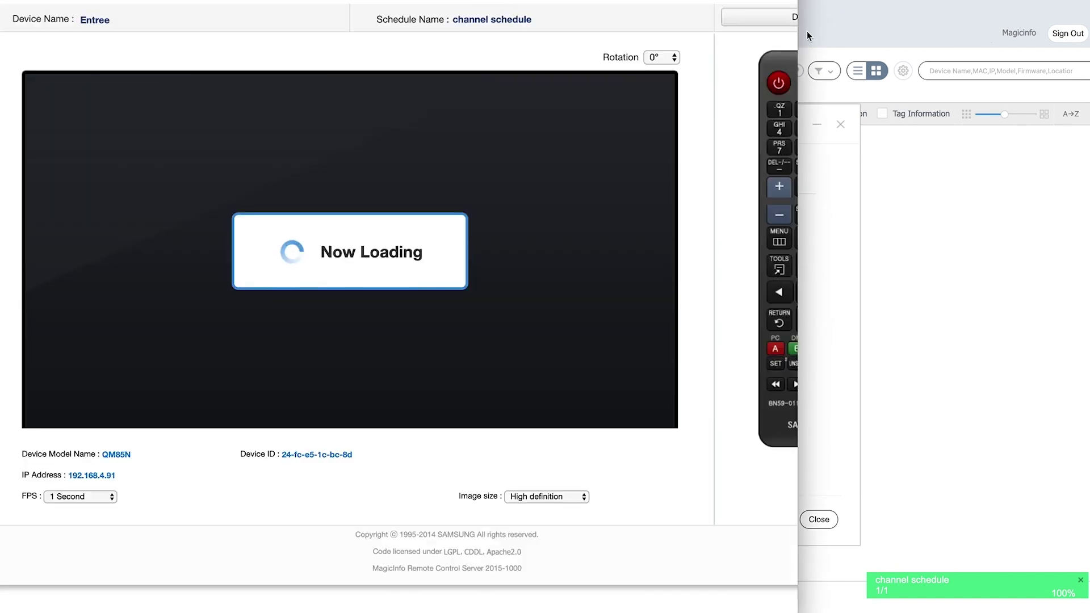
- Widen the remote view to reveal the full keypad, then send channel up
{"action": "left_click_drag", "start_coordinate": [800, 34], "coordinate": [925, 36]}
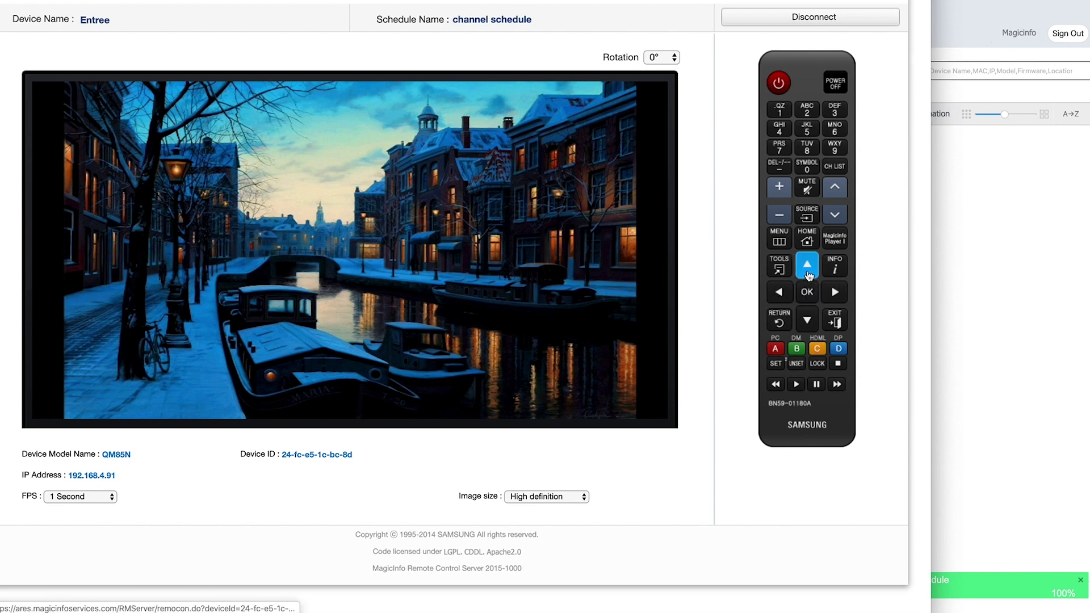
{"action": "left_click", "coordinate": [808, 275]}
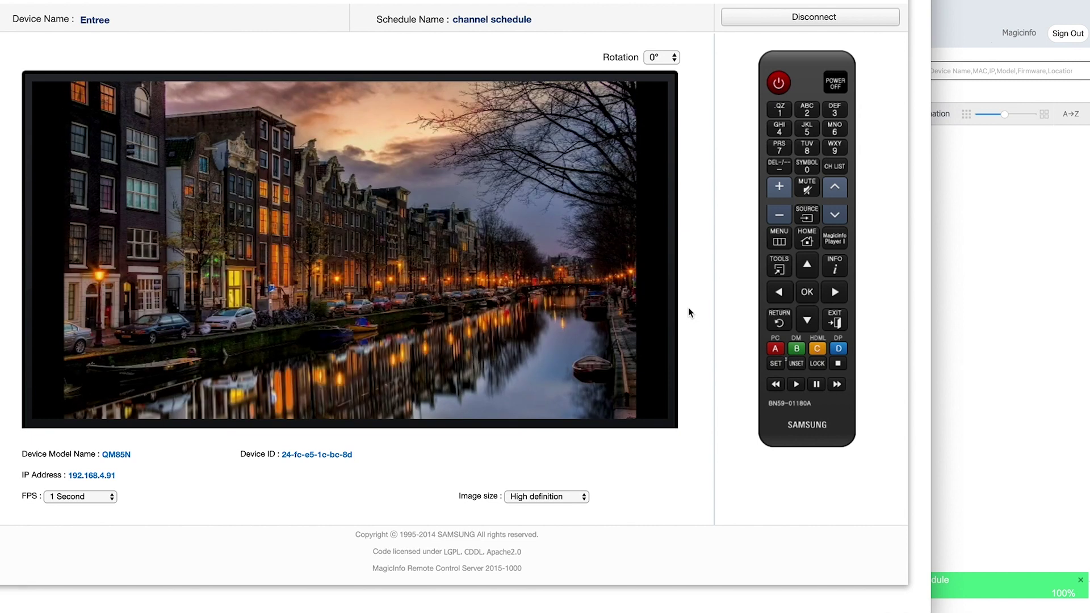
- Send channel down to return the Entree display to channel 1
{"action": "left_click", "coordinate": [805, 324]}
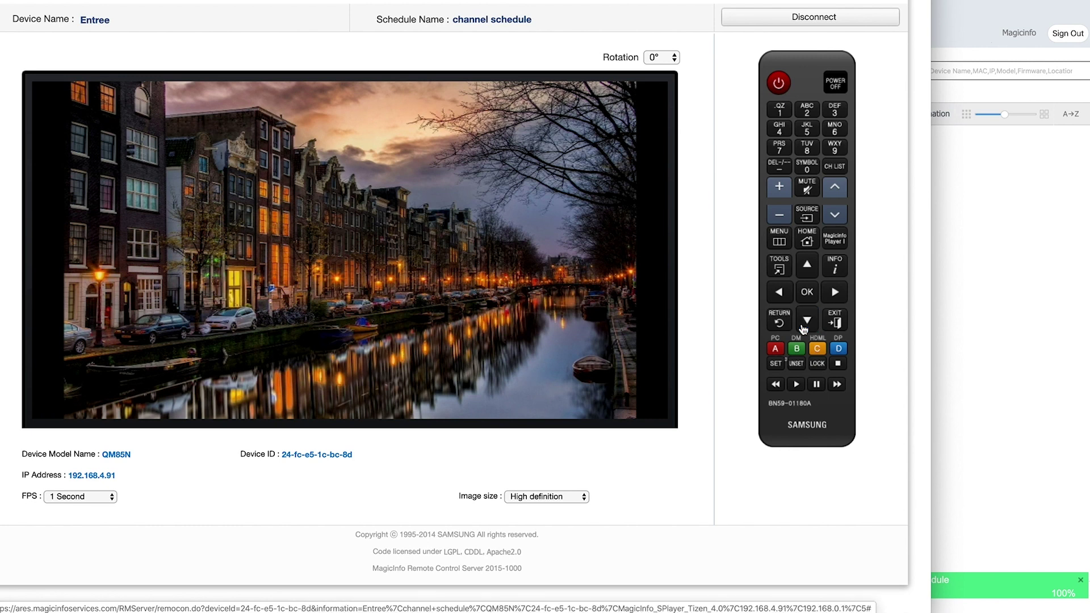